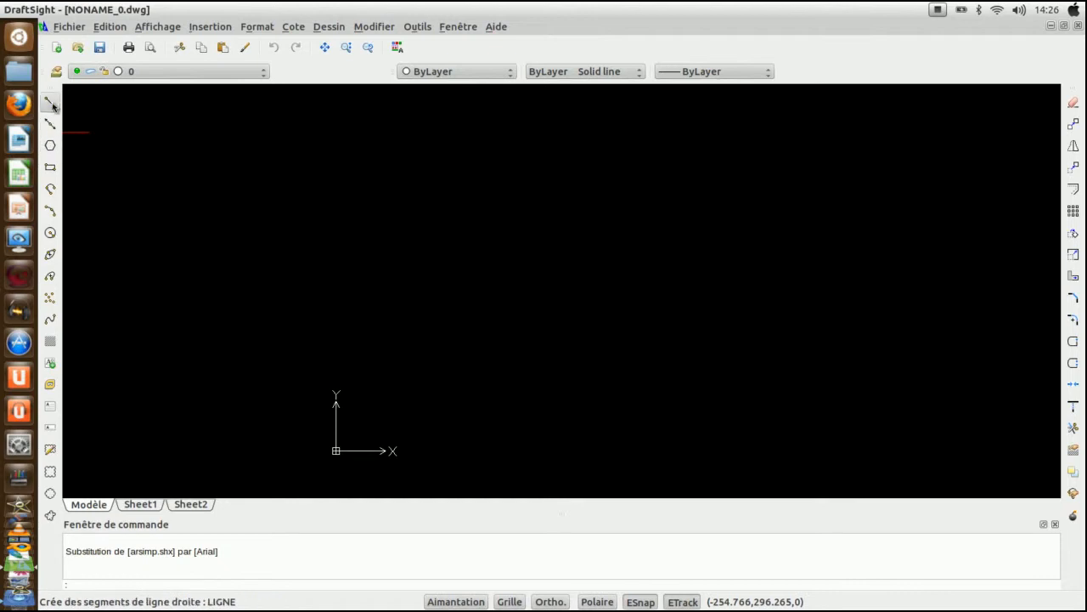
Draw a closed five-sided outline with a V-shaped notch in its upper edge, using connected straight lines.
left_click(414, 197)
left_click(499, 271)
left_click(583, 211)
left_click(647, 346)
left_click(486, 356)
left_click(414, 196)
right_click(416, 196)
left_click(437, 204)
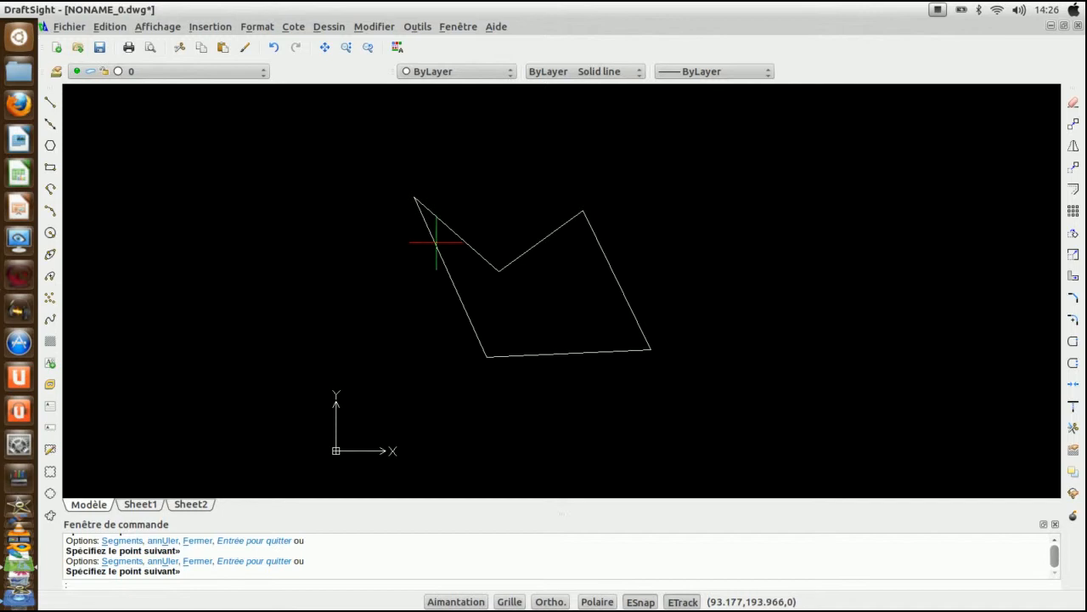
Select the outline's left side and the right-hand side of its notch one by one, and clear the selection.
left_click(435, 244)
left_click(435, 244)
left_click(435, 244)
left_click(435, 244)
left_click(435, 244)
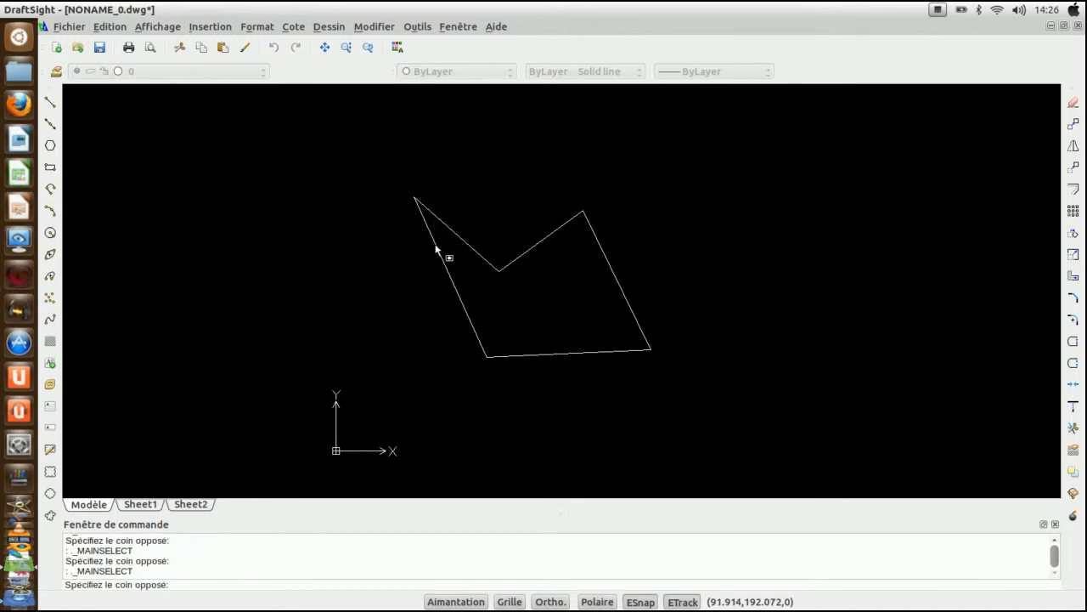
left_click(435, 244)
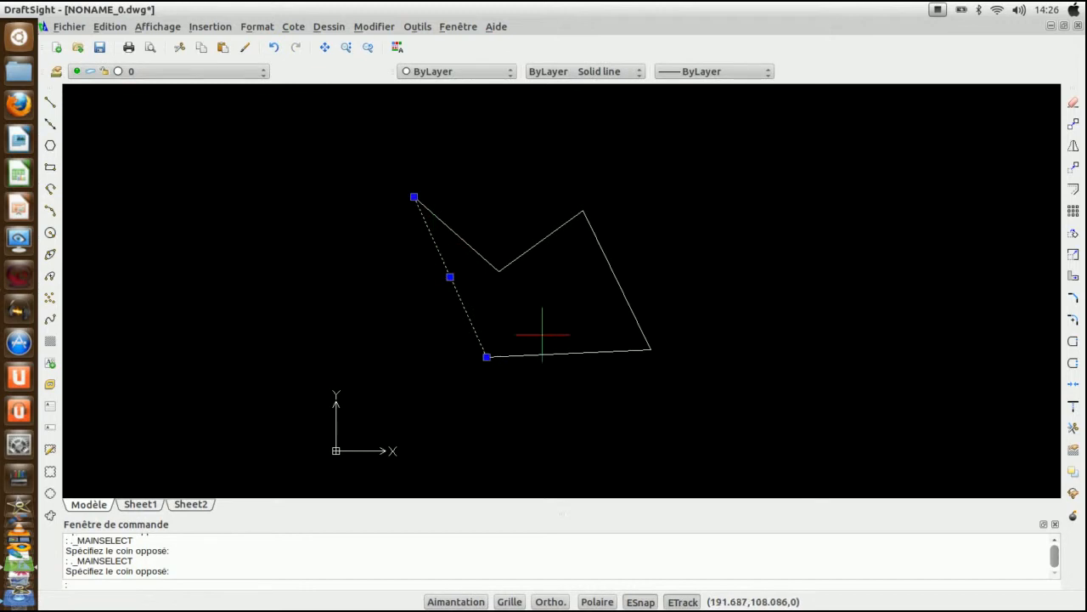
left_click(529, 248)
left_click(528, 249)
left_click(528, 250)
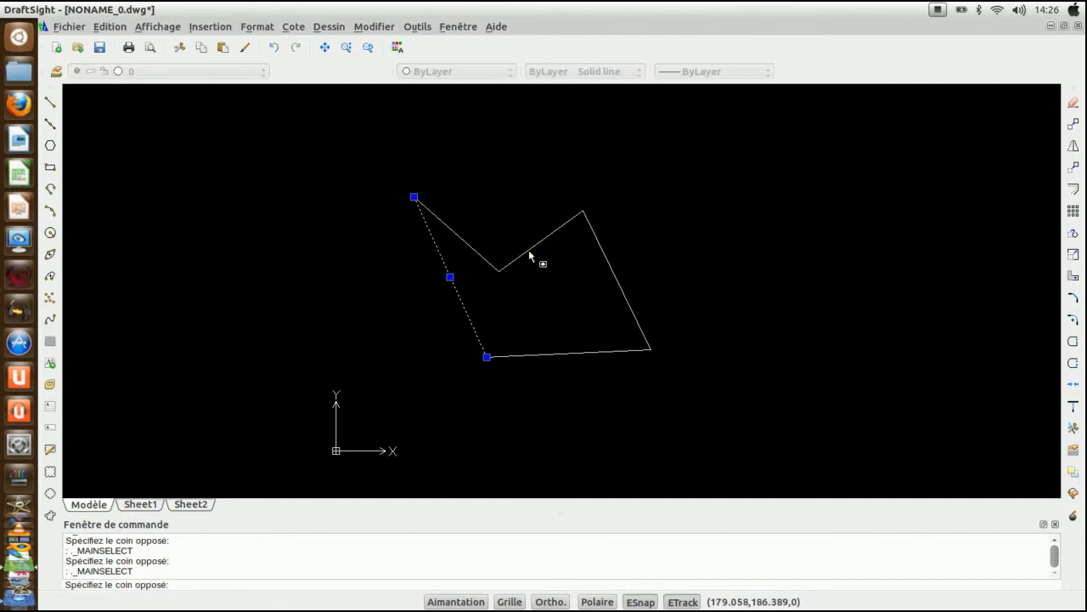
left_click(526, 252)
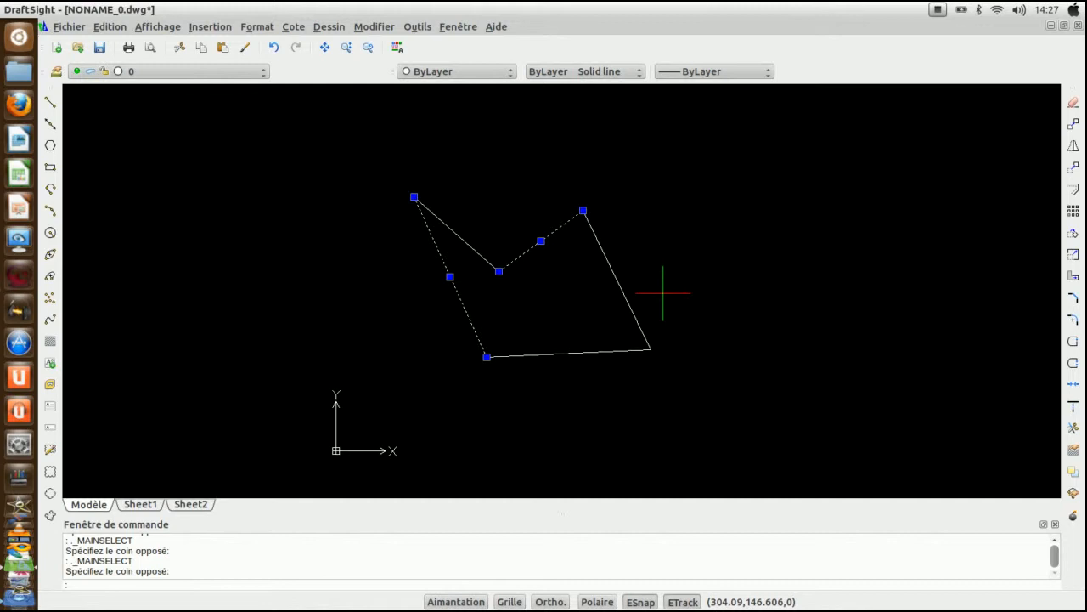
key("Escape")
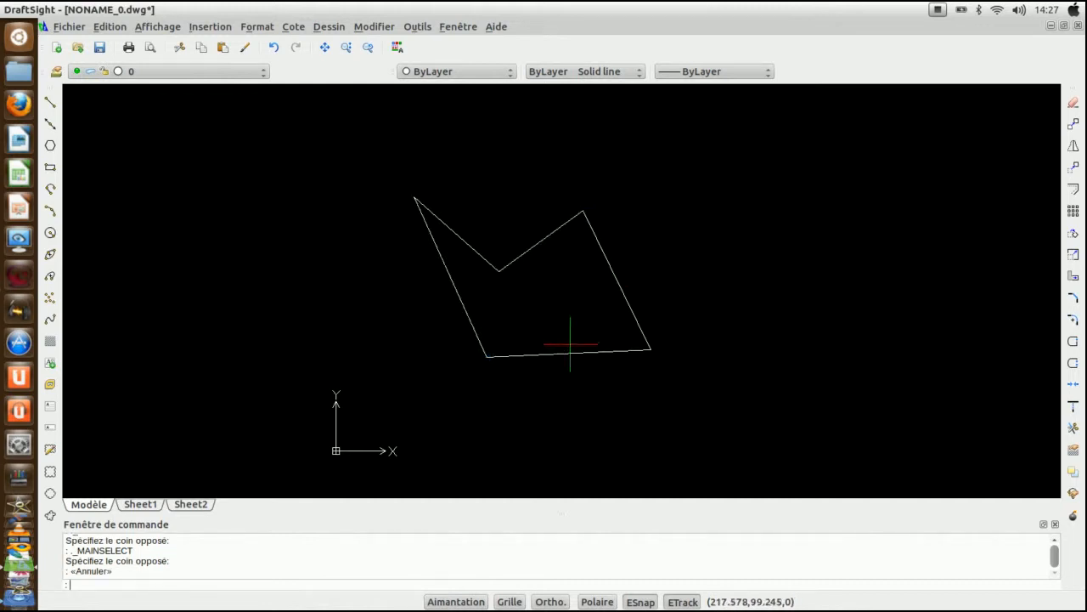
Draw a circle to the right of the five-sided outline and a small horizontal rectangle to its upper left.
left_click(50, 232)
left_click(831, 259)
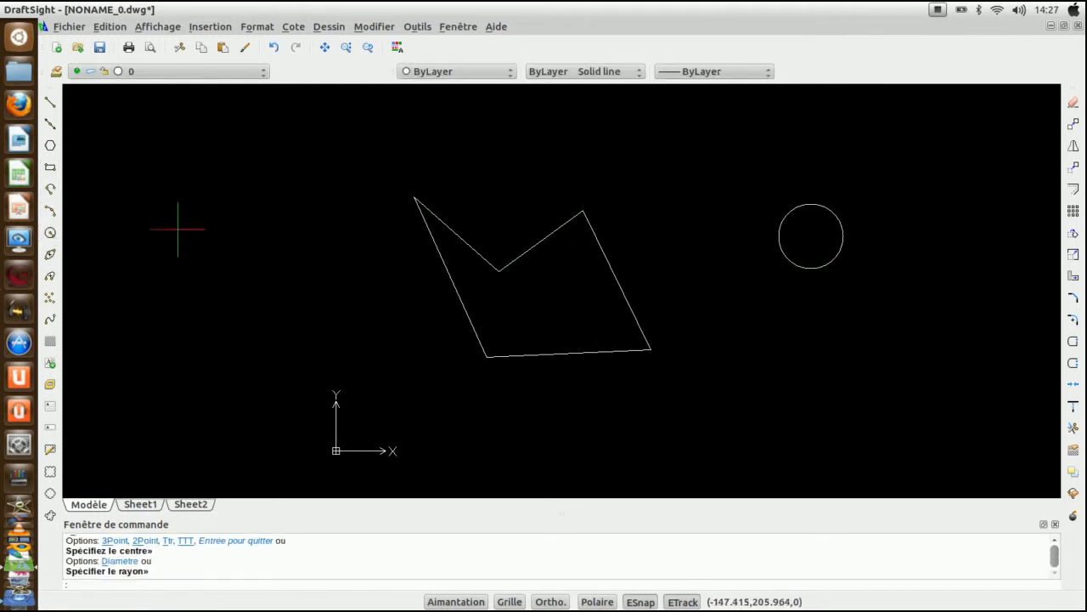
left_click(50, 167)
left_click(219, 171)
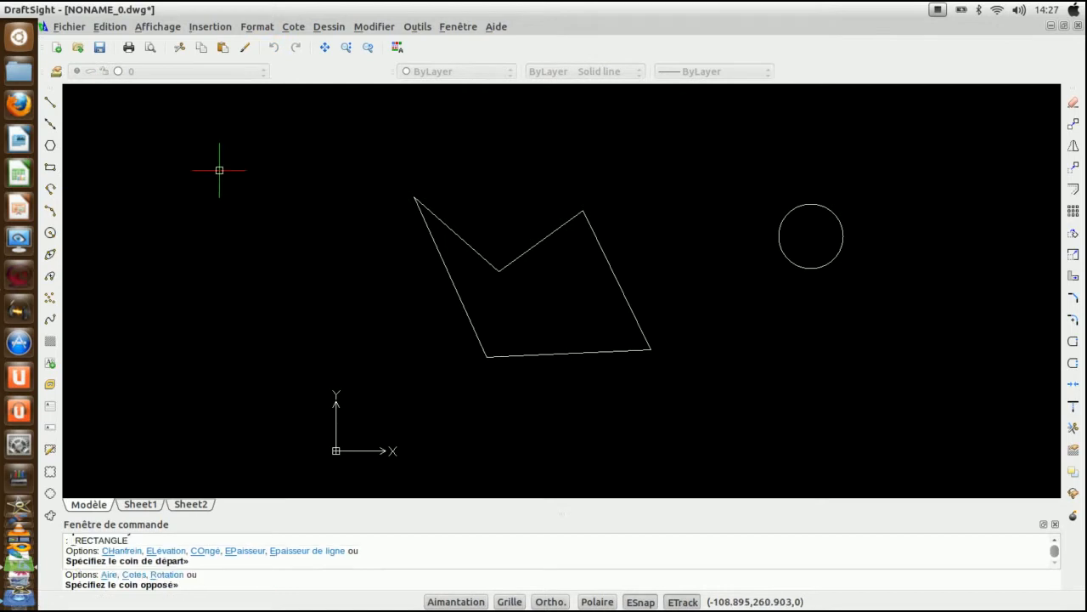
left_click(293, 203)
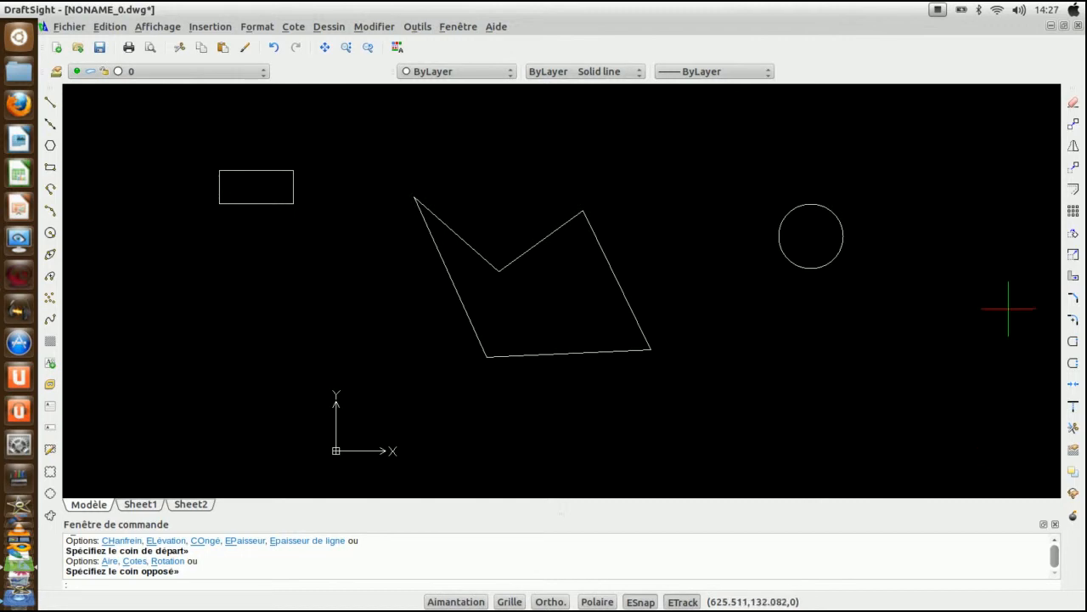
Select the circle twice with a right-to-left crossing window that covers only part of it, clearing the selection each time.
left_click(1016, 345)
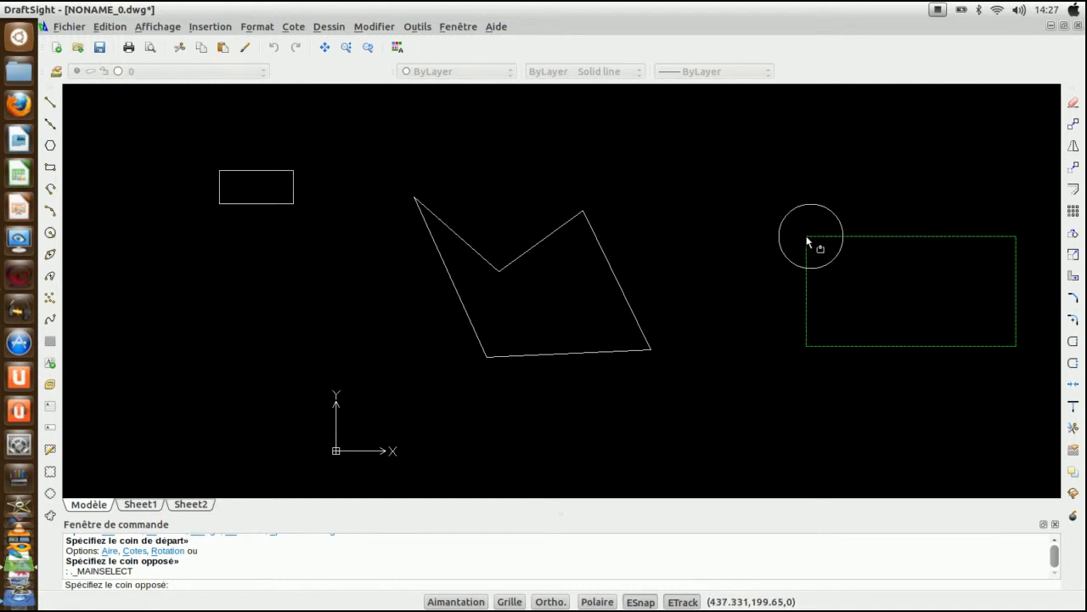
left_click(807, 242)
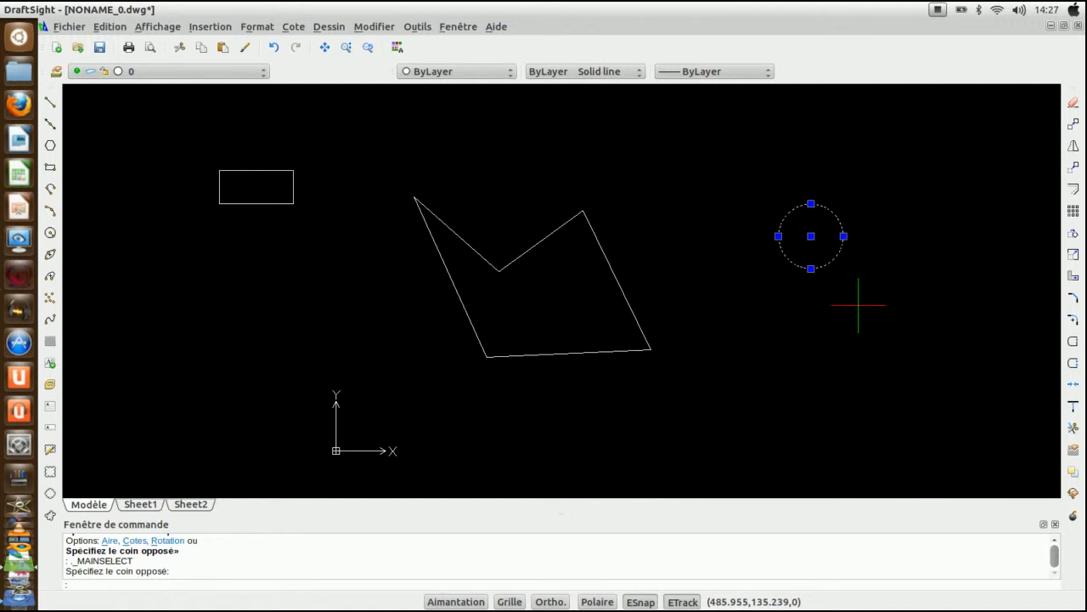
key("Escape")
left_click(981, 299)
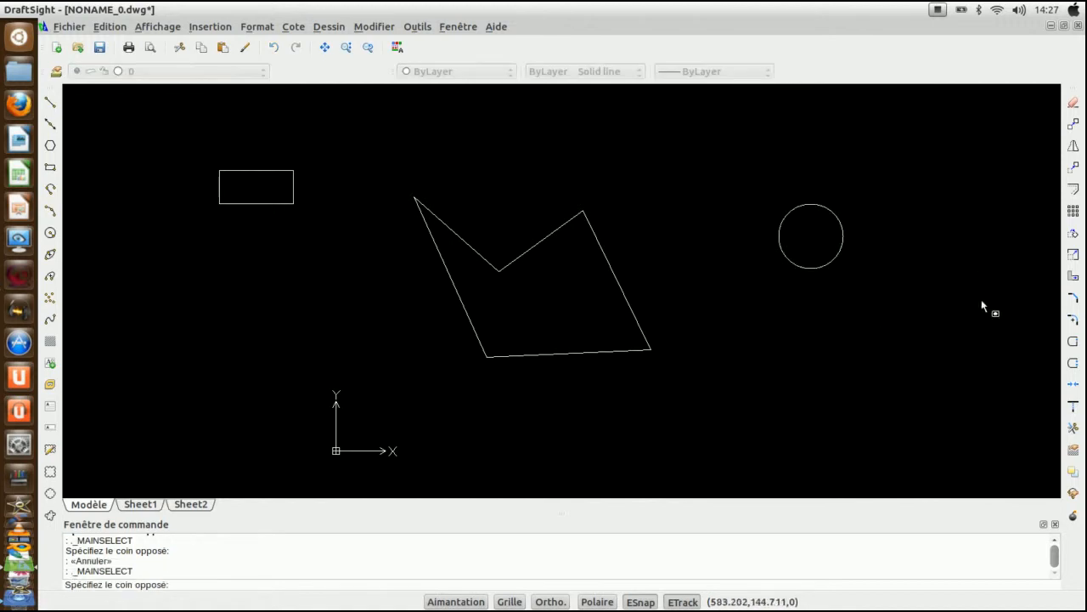
left_click(835, 247)
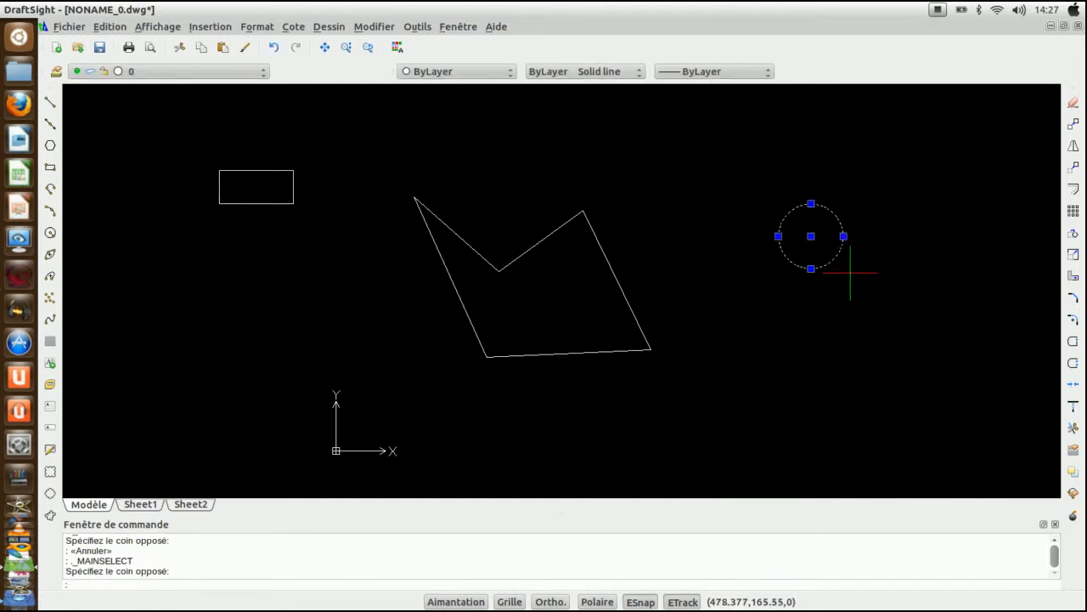
key("Escape")
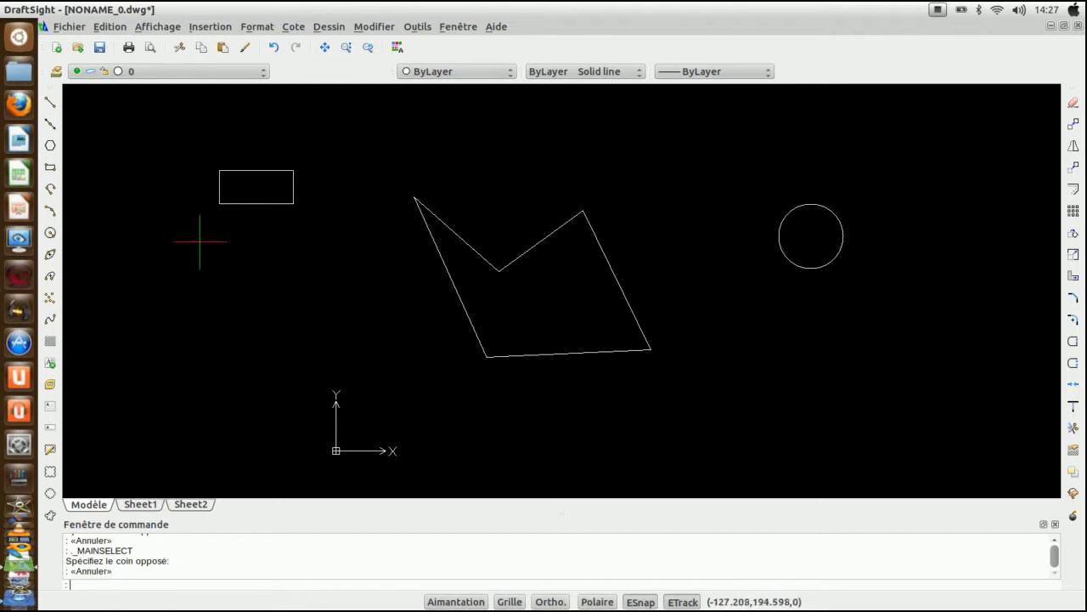
Select the rectangle with a left-to-right window that encloses it entirely, and clear the selection.
left_click(120, 122)
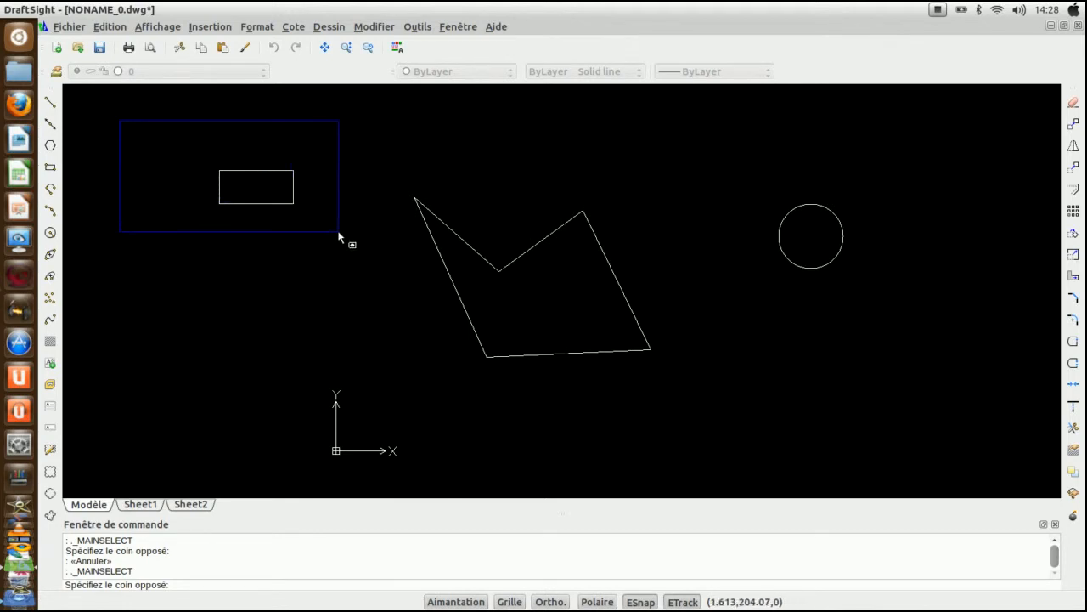
left_click(366, 242)
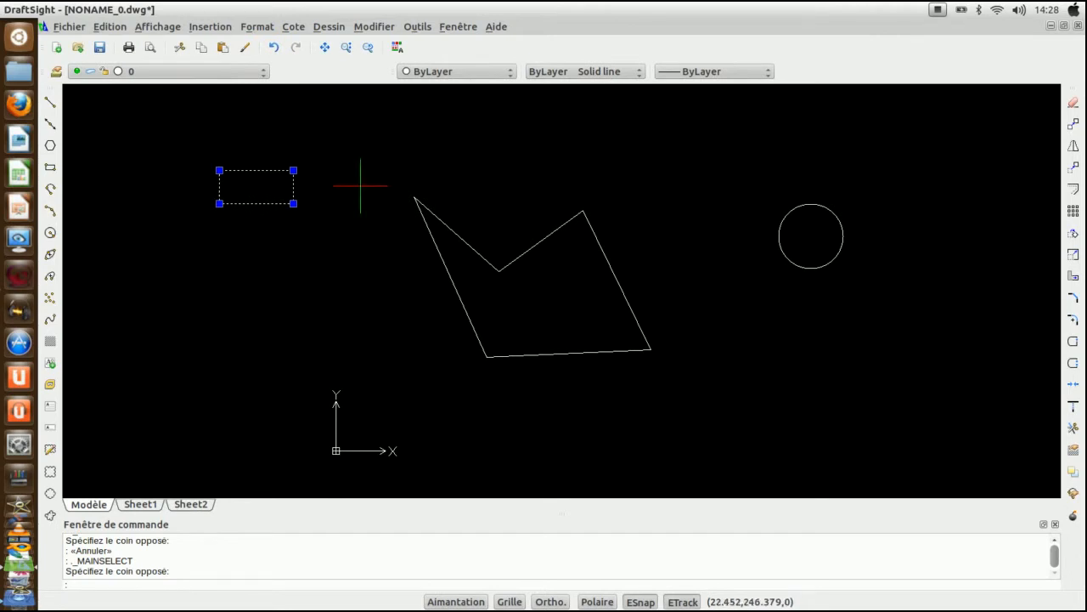
key("Escape")
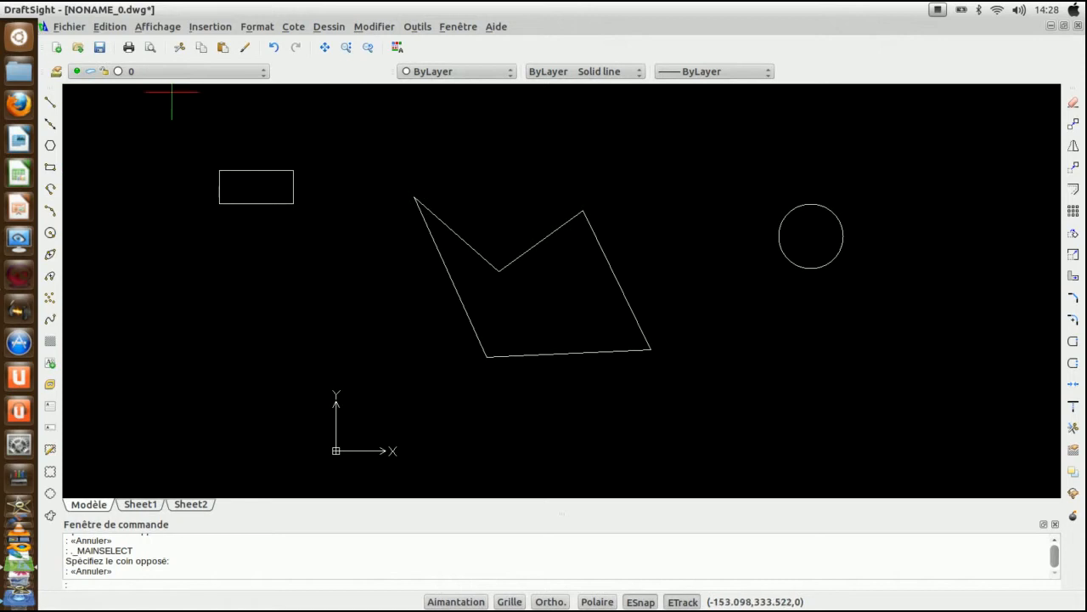
Try twice to select the rectangle with a left-to-right window that encloses only part of it.
left_click(152, 110)
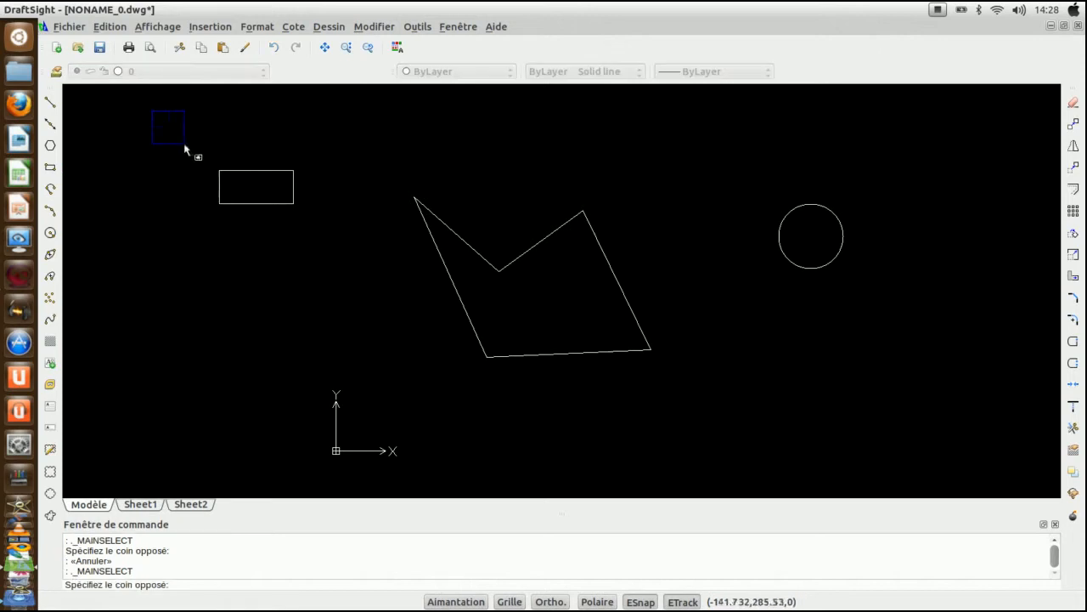
left_click(261, 251)
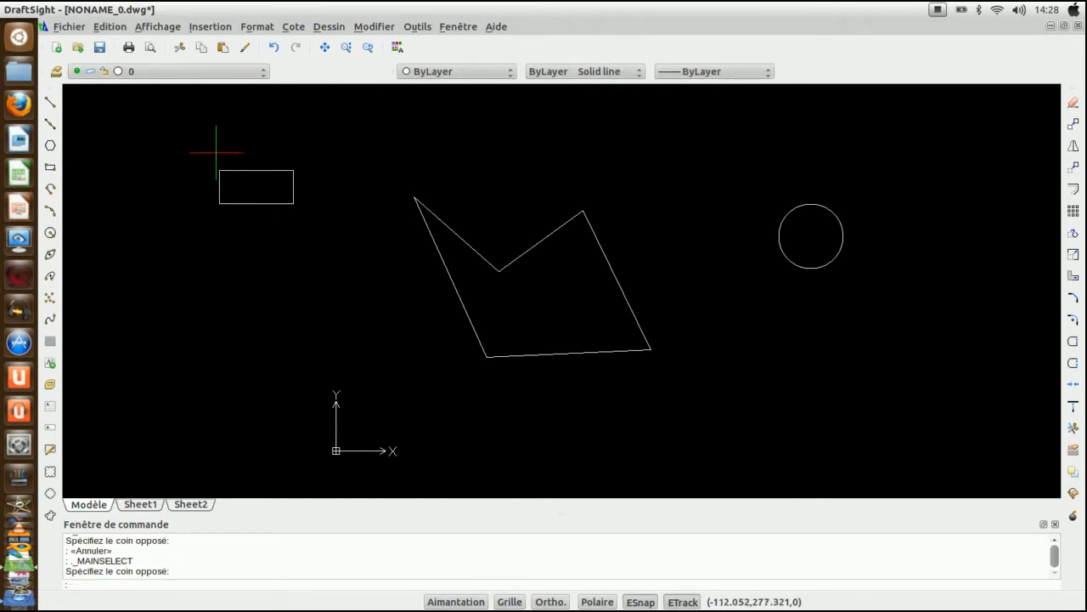
left_click(174, 132)
left_click(247, 244)
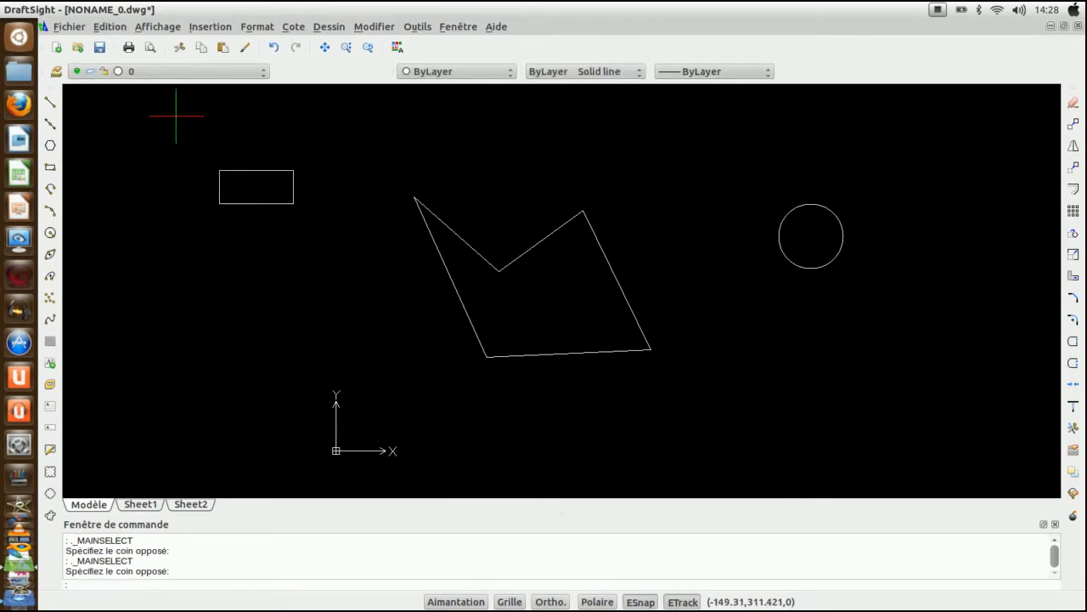
Repeat the rectangle's window selection with all four corners enclosed, and deselect it.
left_click(175, 117)
left_click(324, 232)
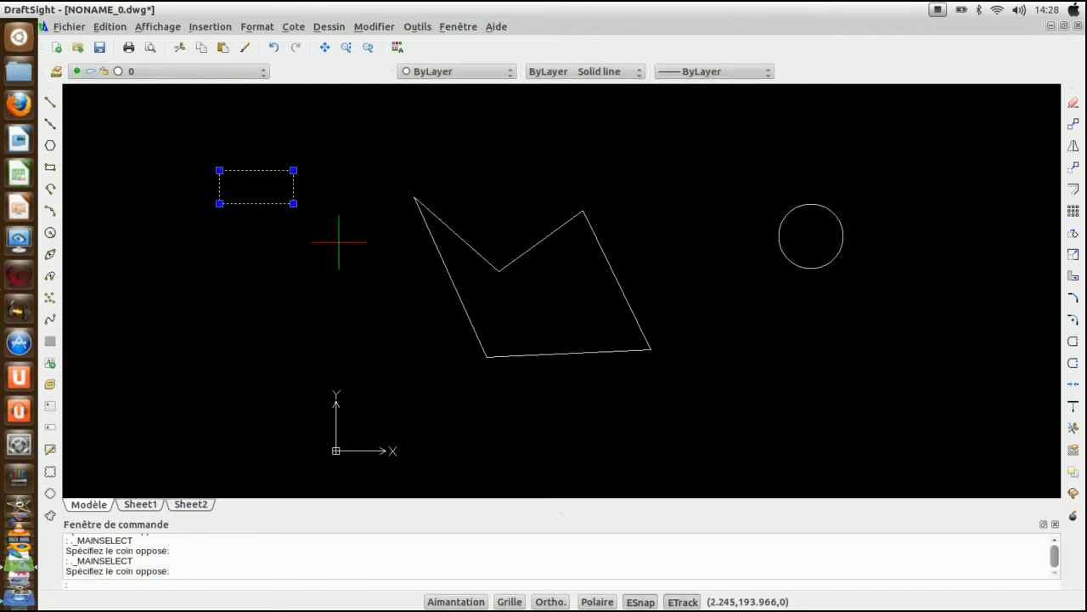
key("Escape")
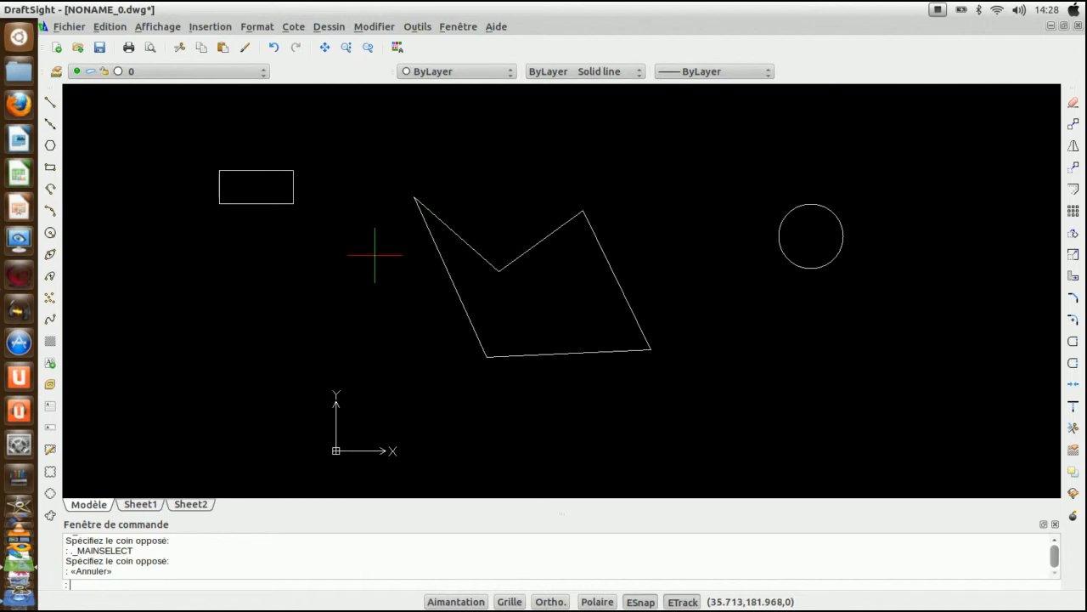
Turn off "Afficher le curseur sous forme de viseur" in the system options for the graphics area and apply the change.
left_click(418, 27)
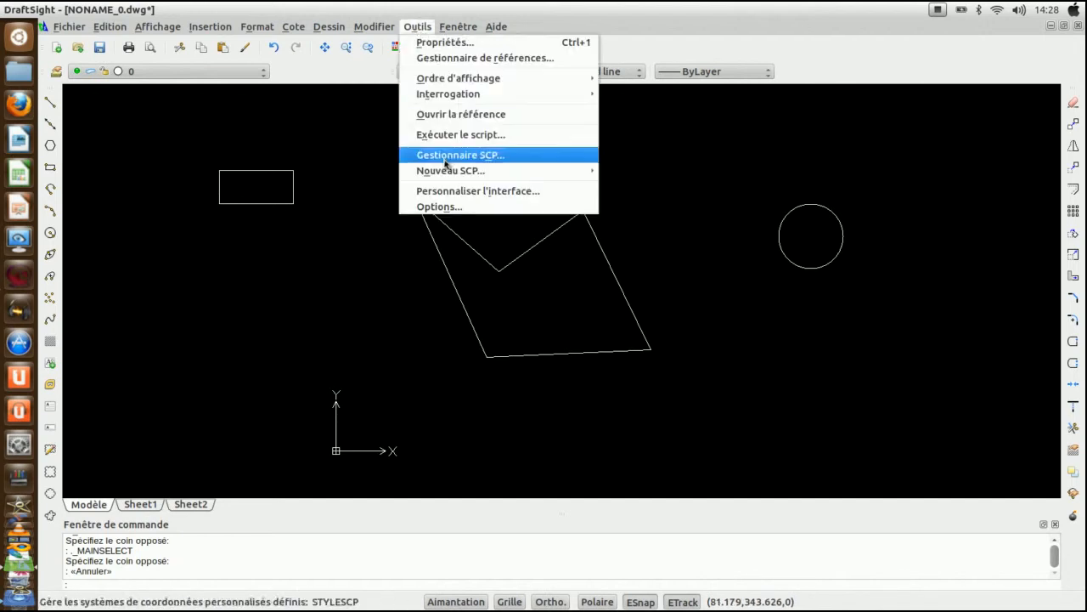
left_click(441, 208)
left_click(346, 204)
left_click(422, 171)
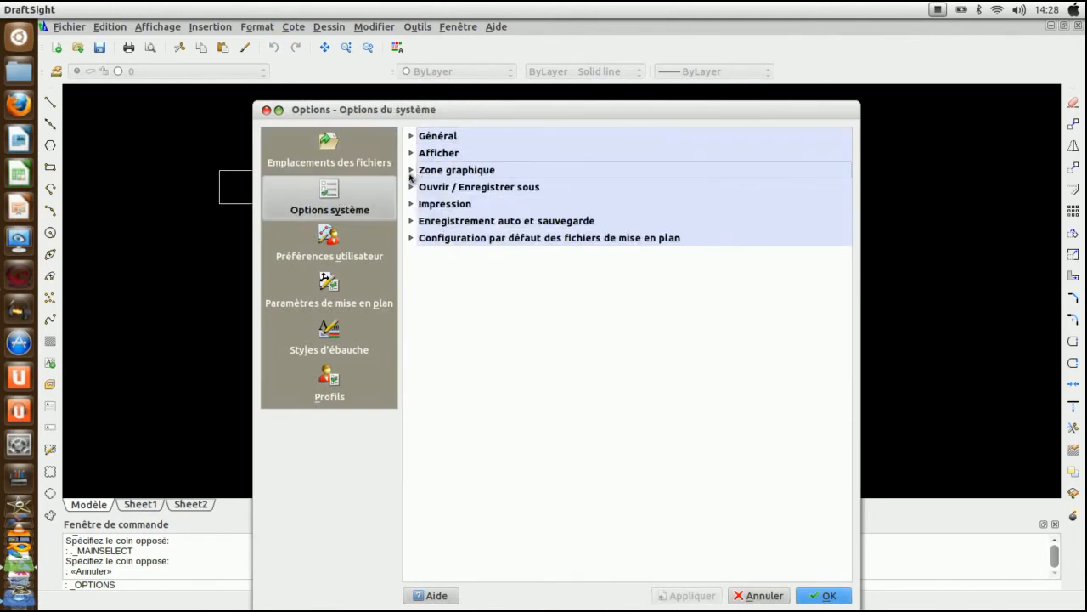
left_click(411, 170)
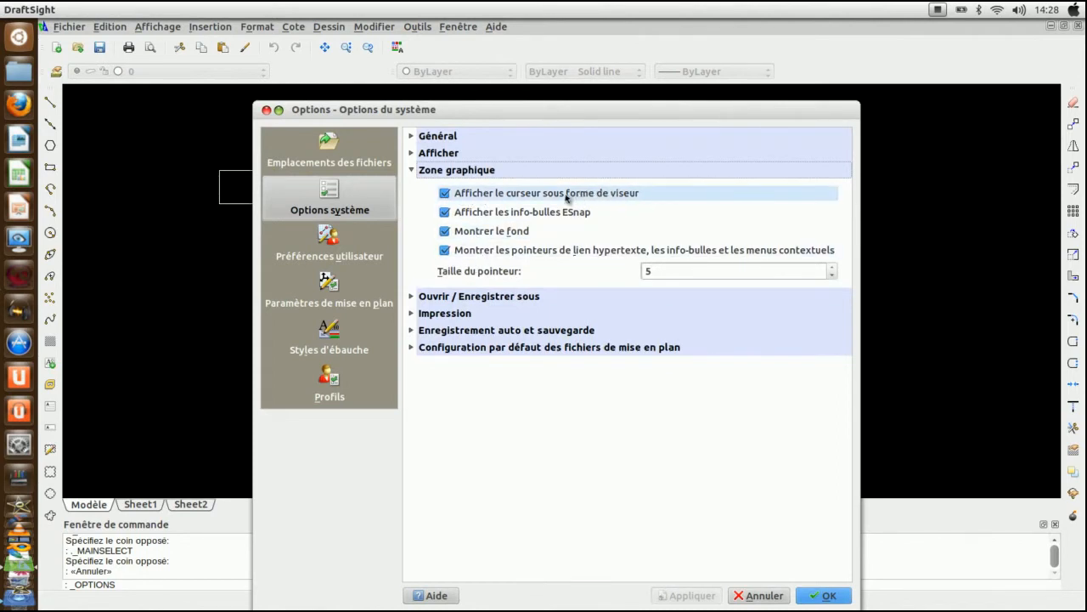
left_click(445, 193)
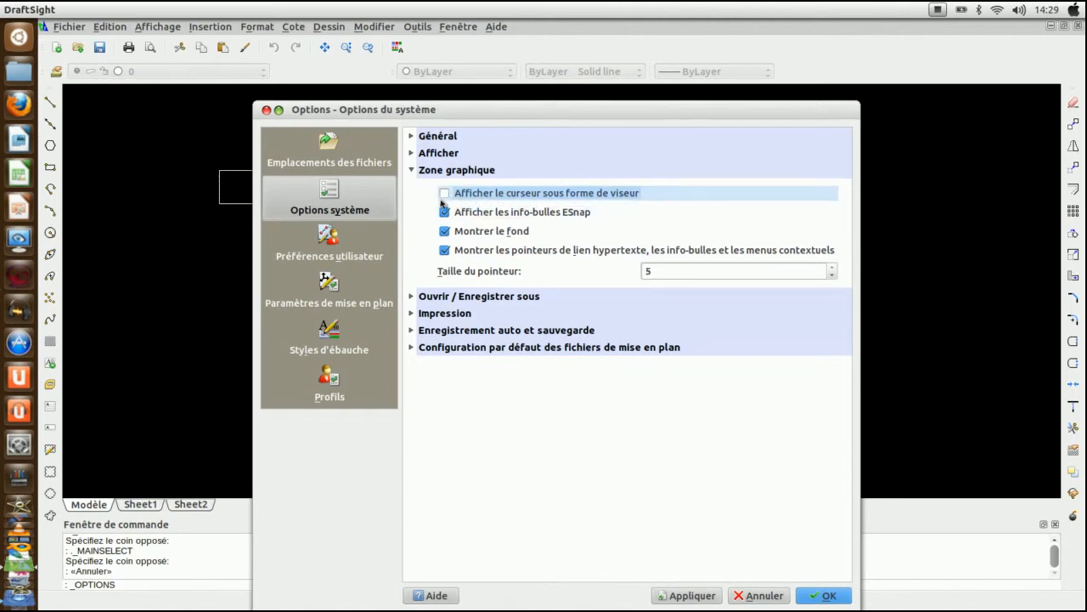
left_click(709, 595)
left_click(812, 596)
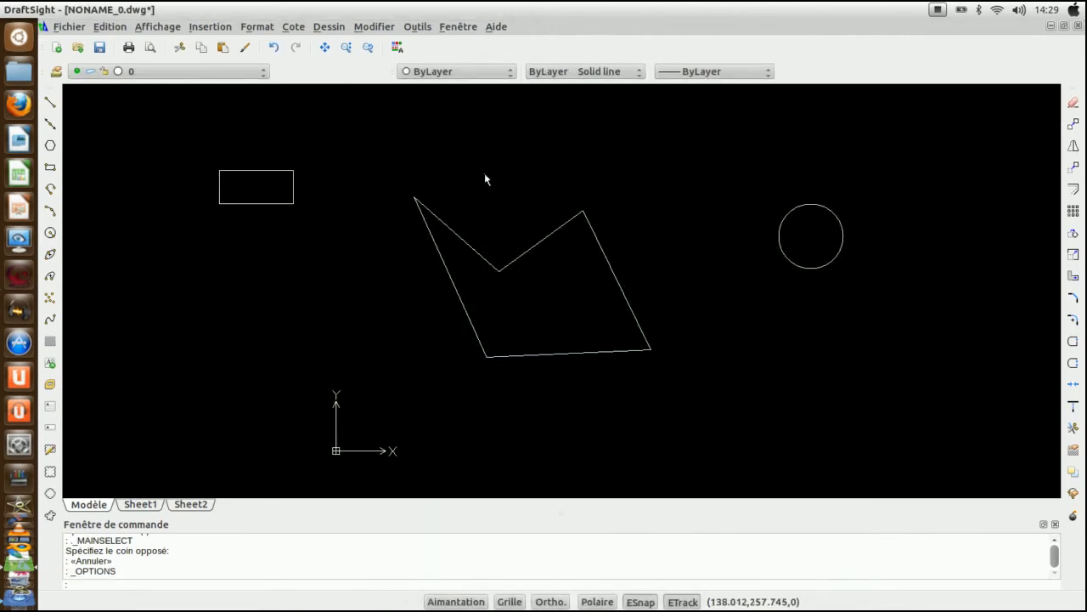
Turn "Afficher le curseur sous forme de viseur" back on in the graphics area system options and apply it.
left_click(418, 27)
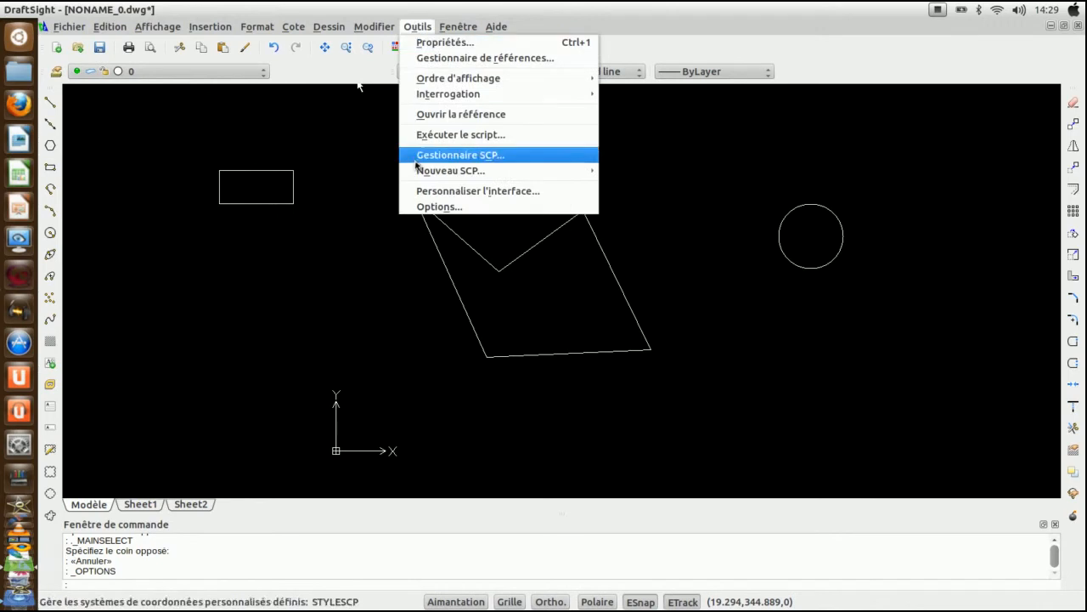
left_click(433, 206)
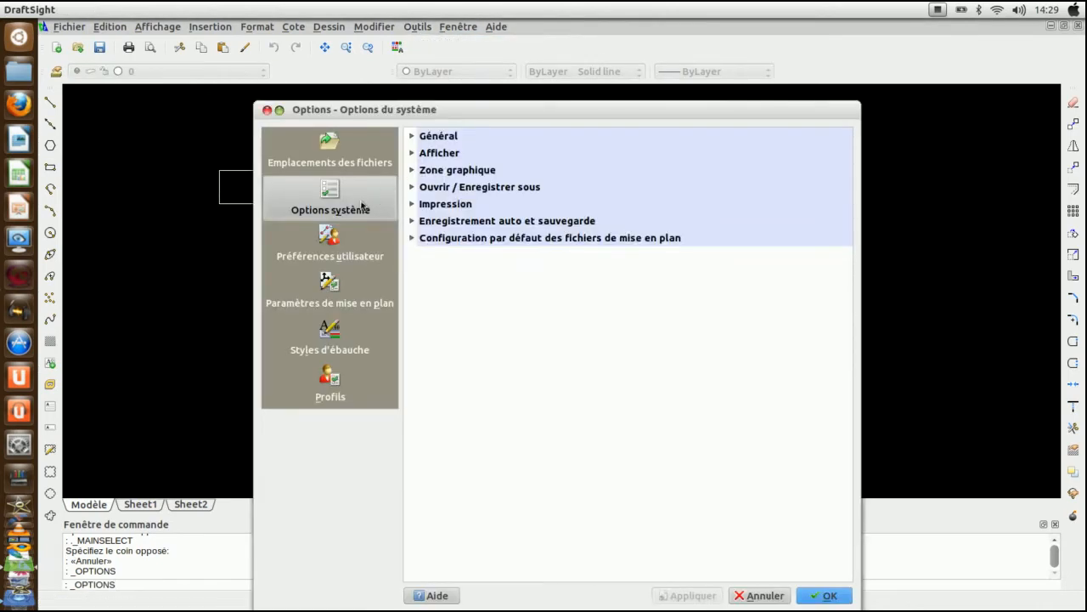
left_click(412, 171)
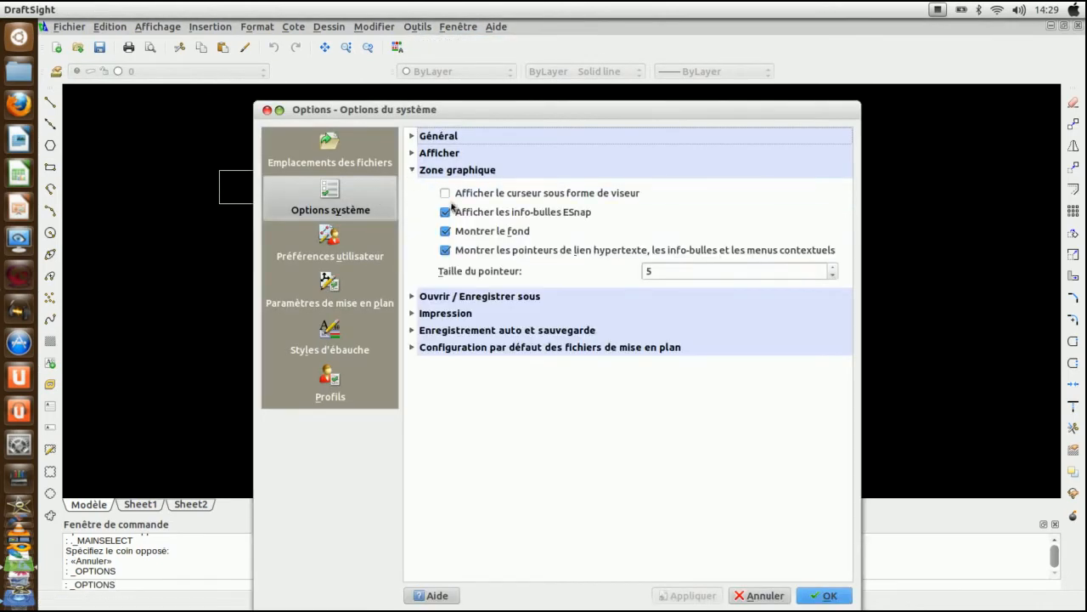
left_click(446, 193)
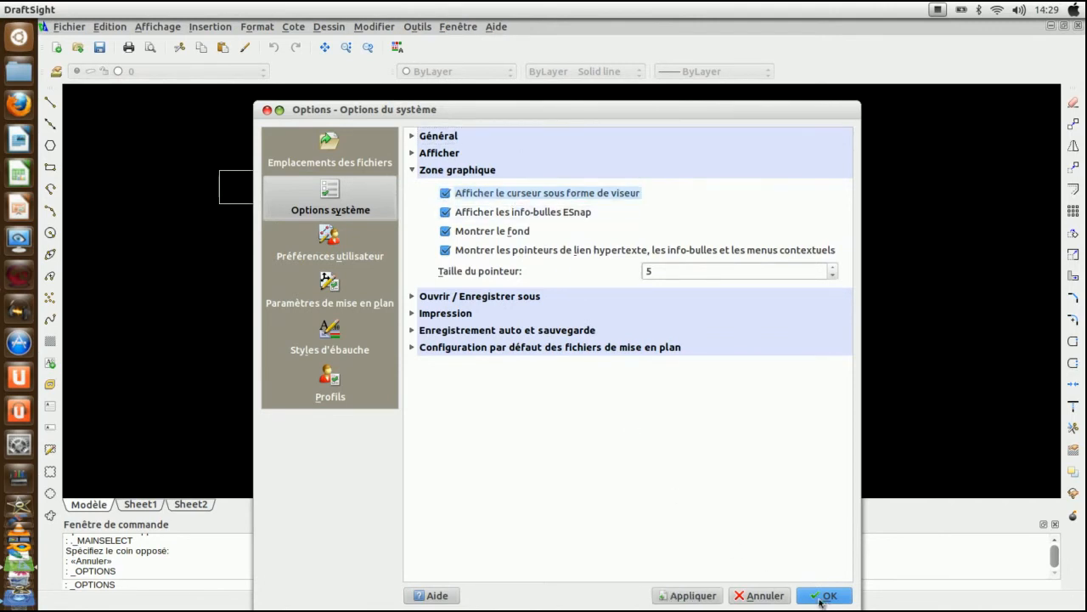
left_click(690, 596)
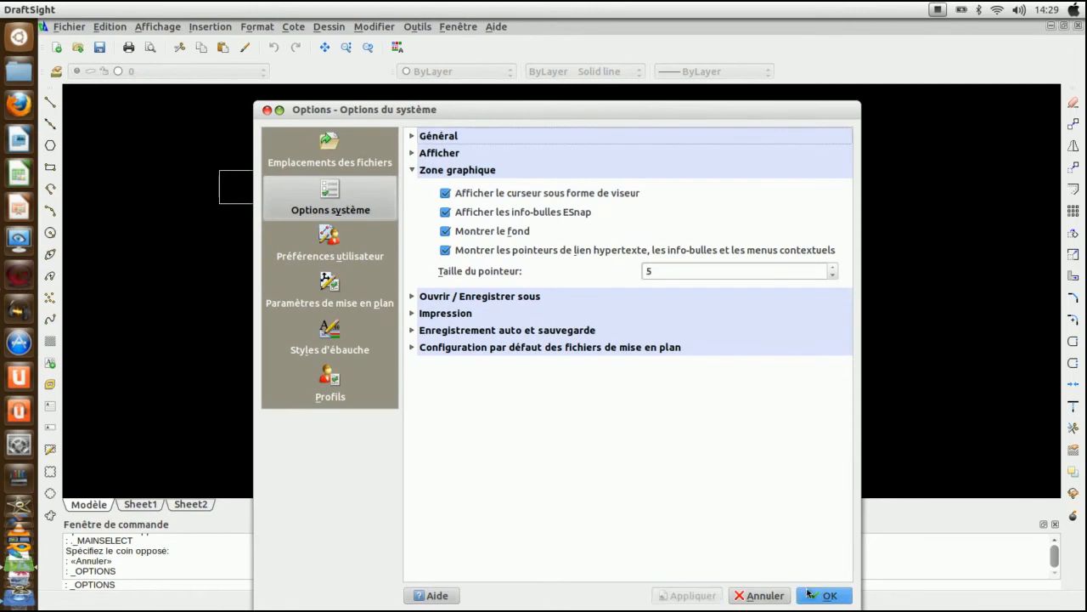
left_click(824, 596)
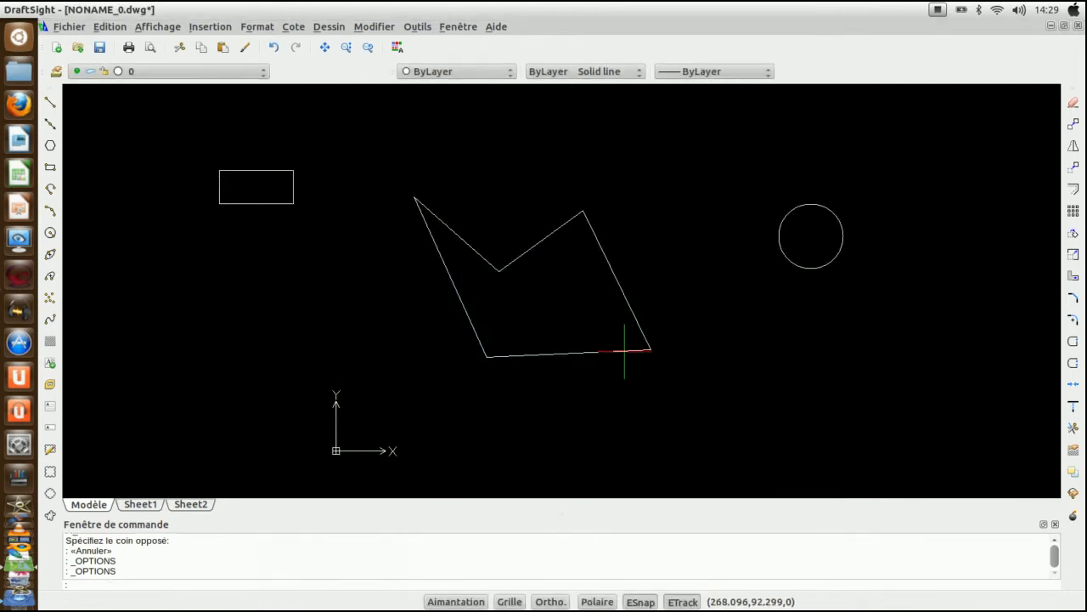